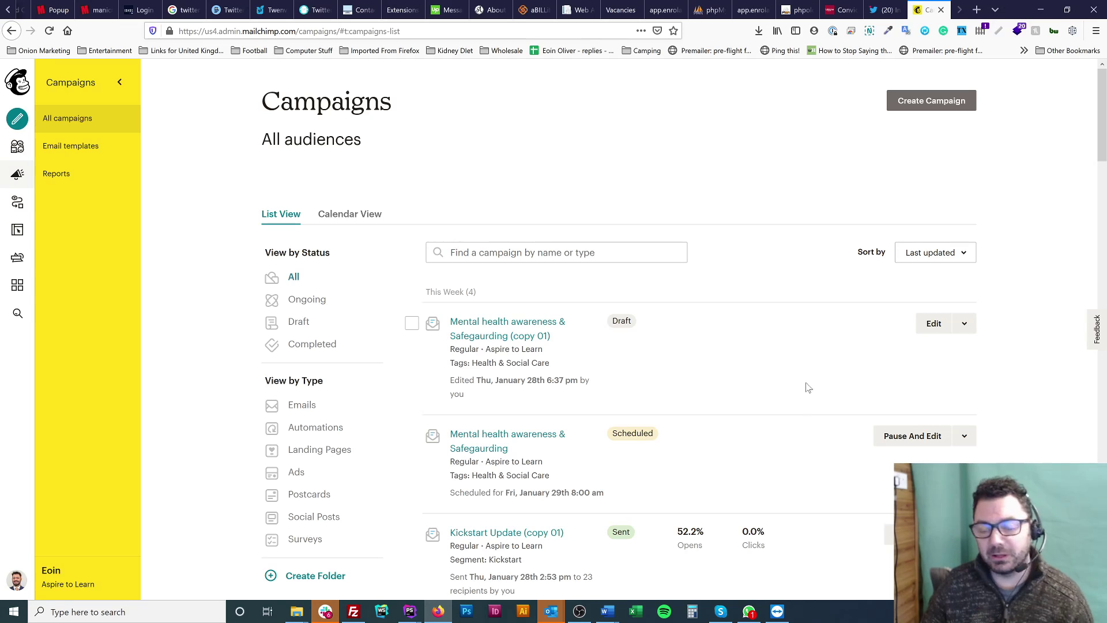
Open the draft "Mental health awareness & Safegaurding (copy 01)" and save its To field personalized with the *|FNAME|* *|LNAME|* merge tag
left_click(964, 436)
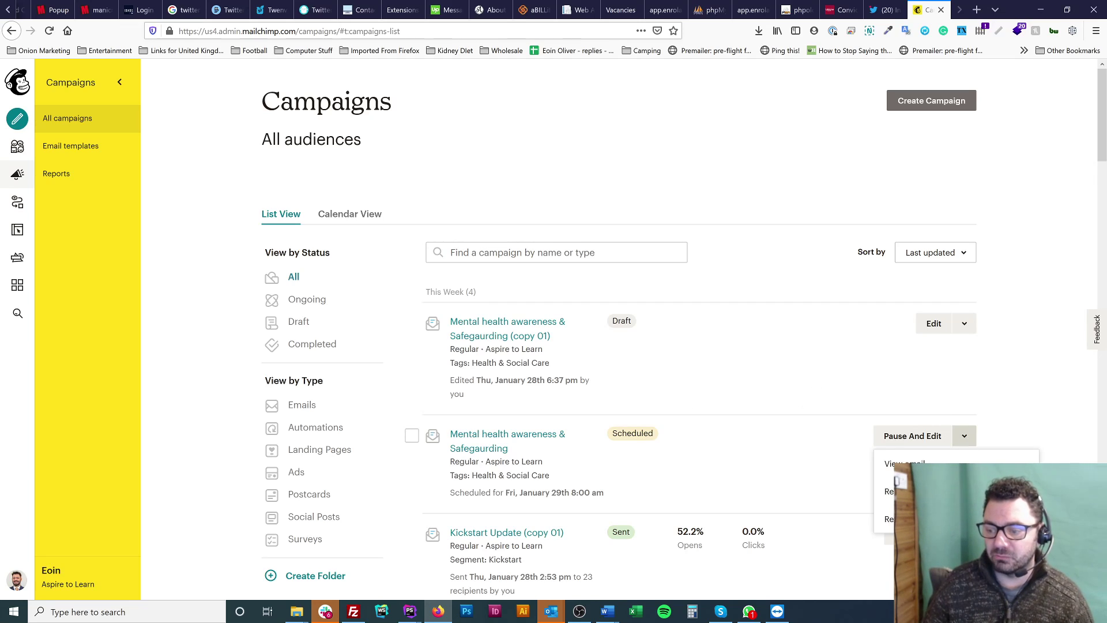
left_click(1014, 360)
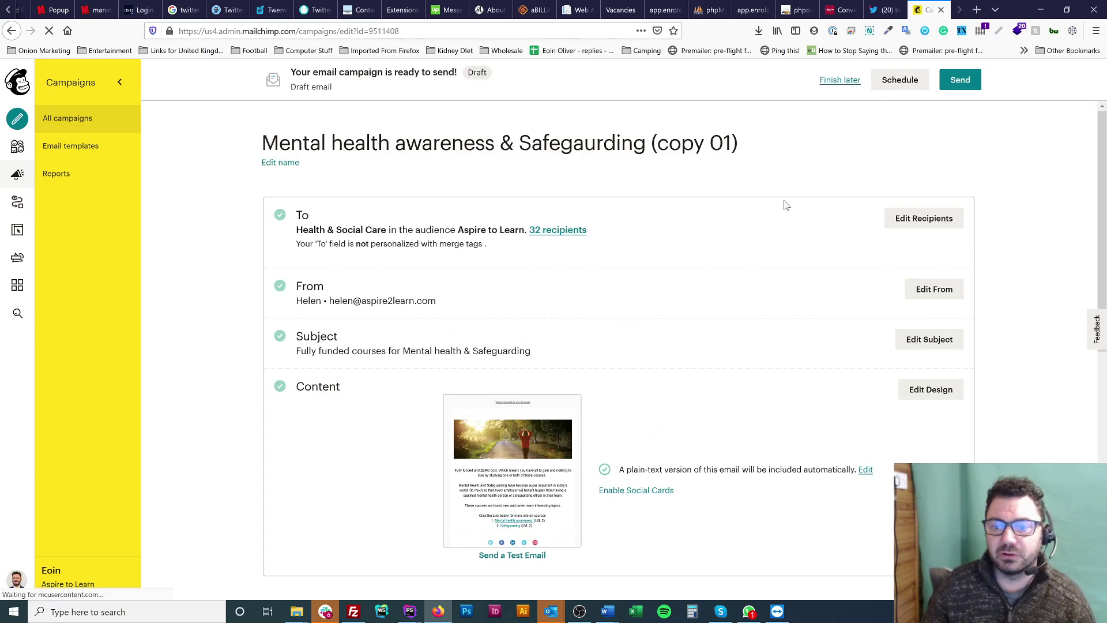
left_click(925, 222)
left_click(306, 304)
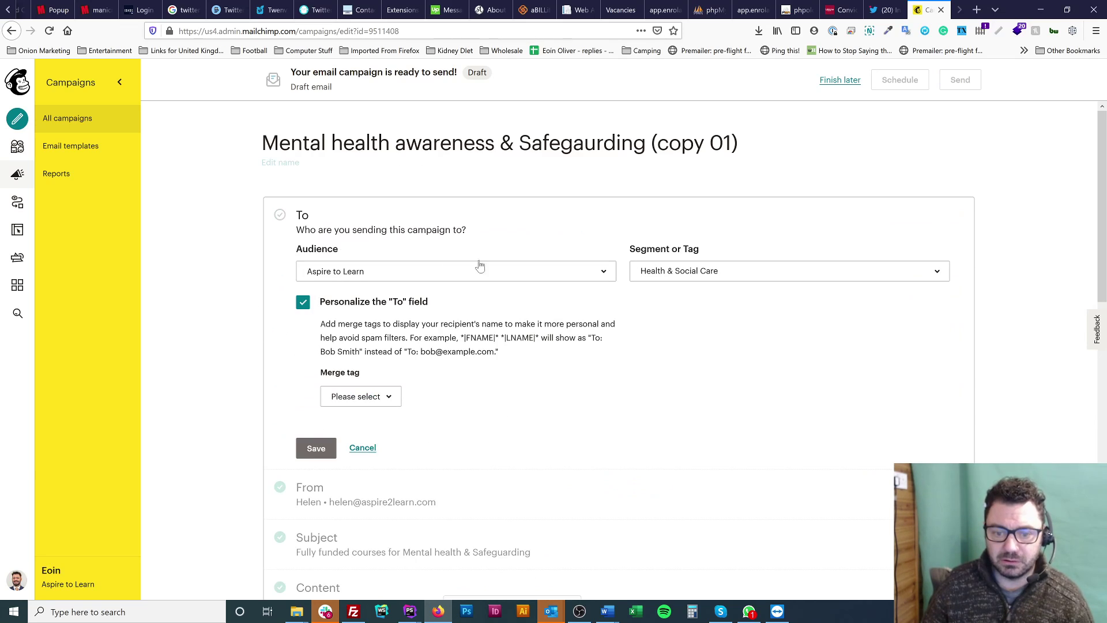
left_click(364, 396)
left_click(383, 510)
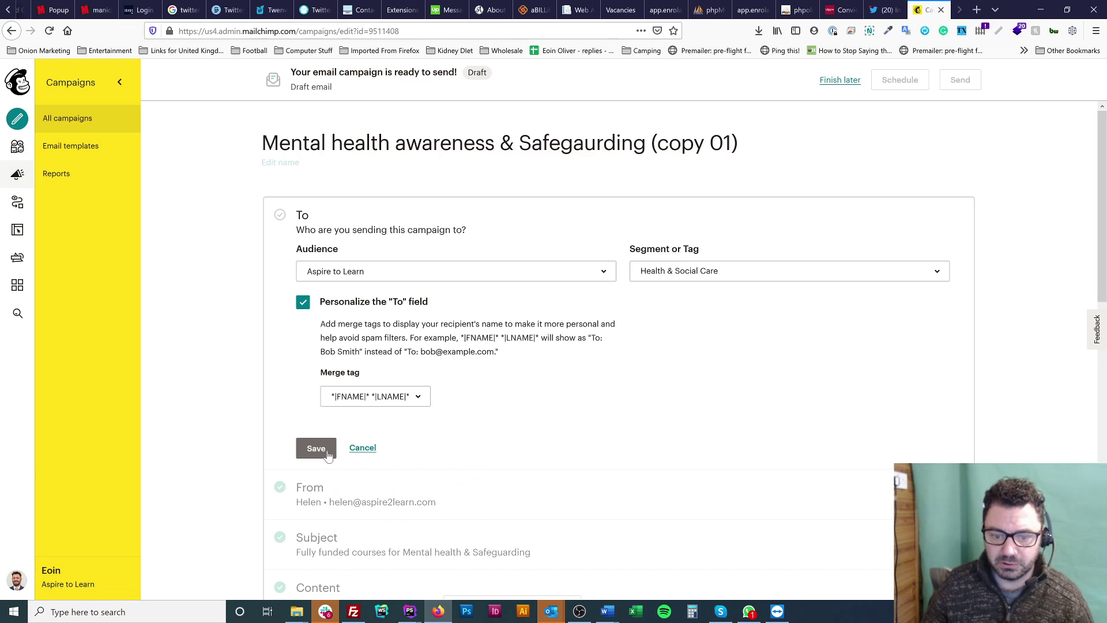
left_click(324, 449)
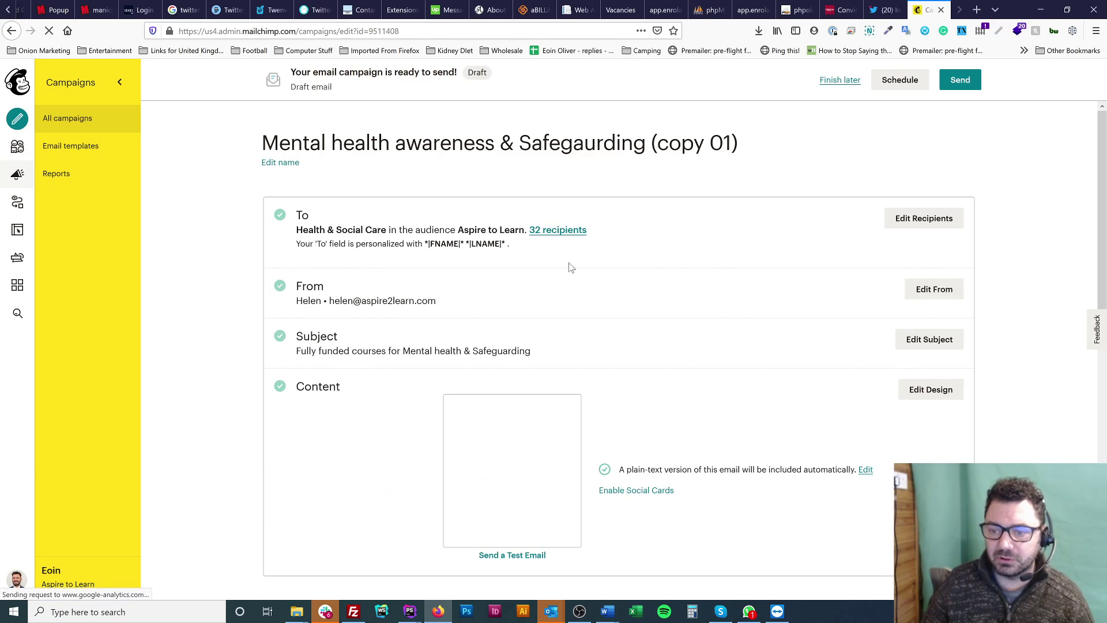
left_click(922, 226)
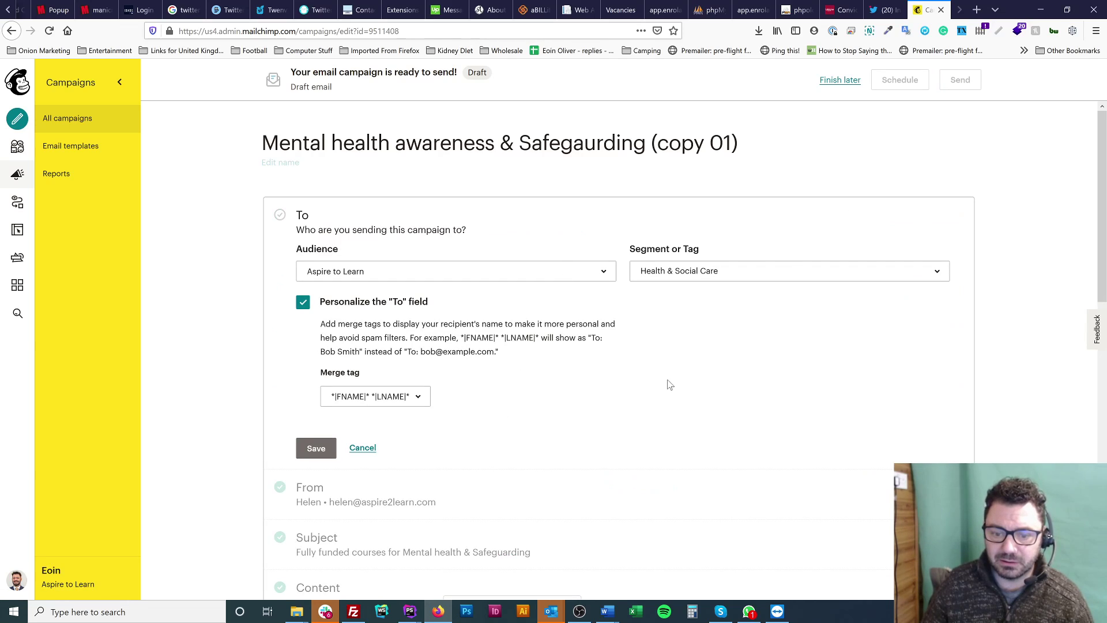
left_click(298, 453)
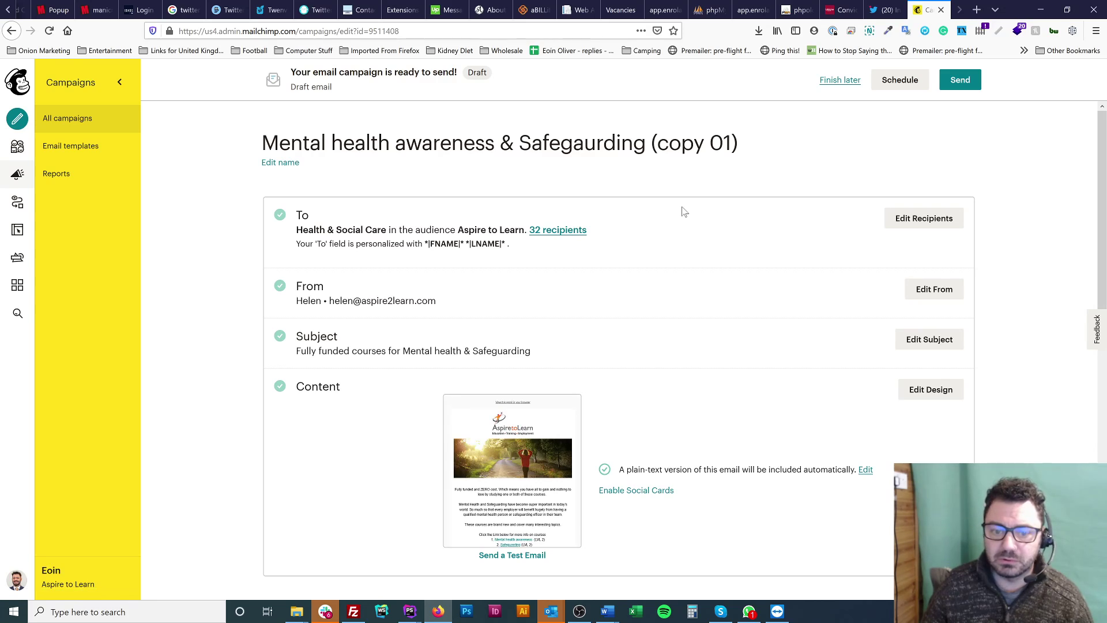
Edit the campaign's recipients and change the segment or tag to "Group or new segment"
left_click(924, 218)
left_click(717, 271)
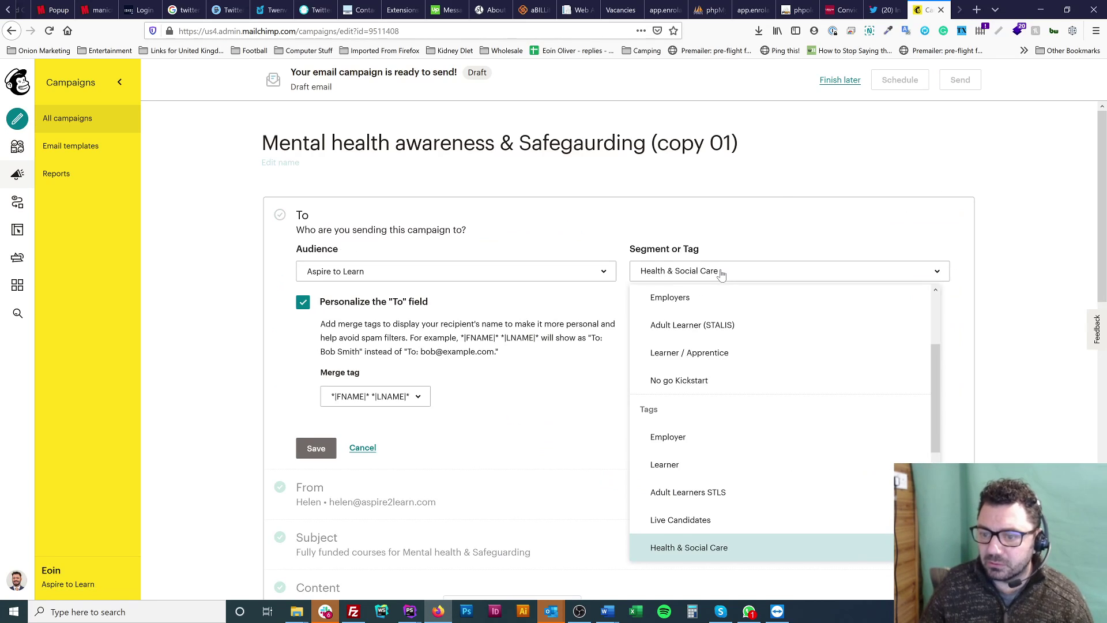
scroll(767, 373, "up", 2)
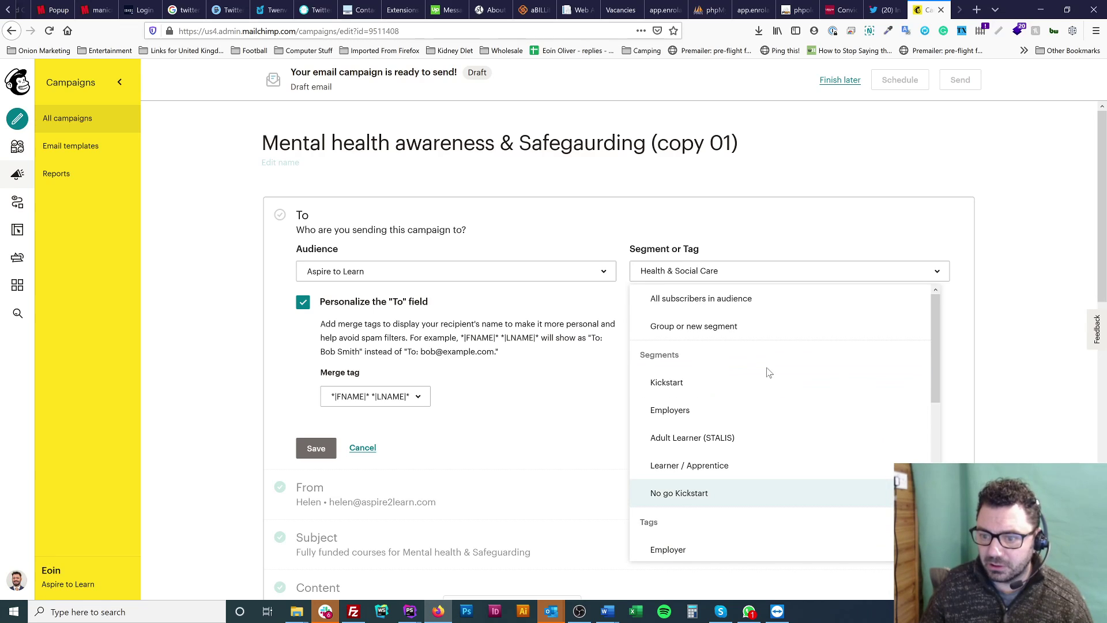
left_click(722, 327)
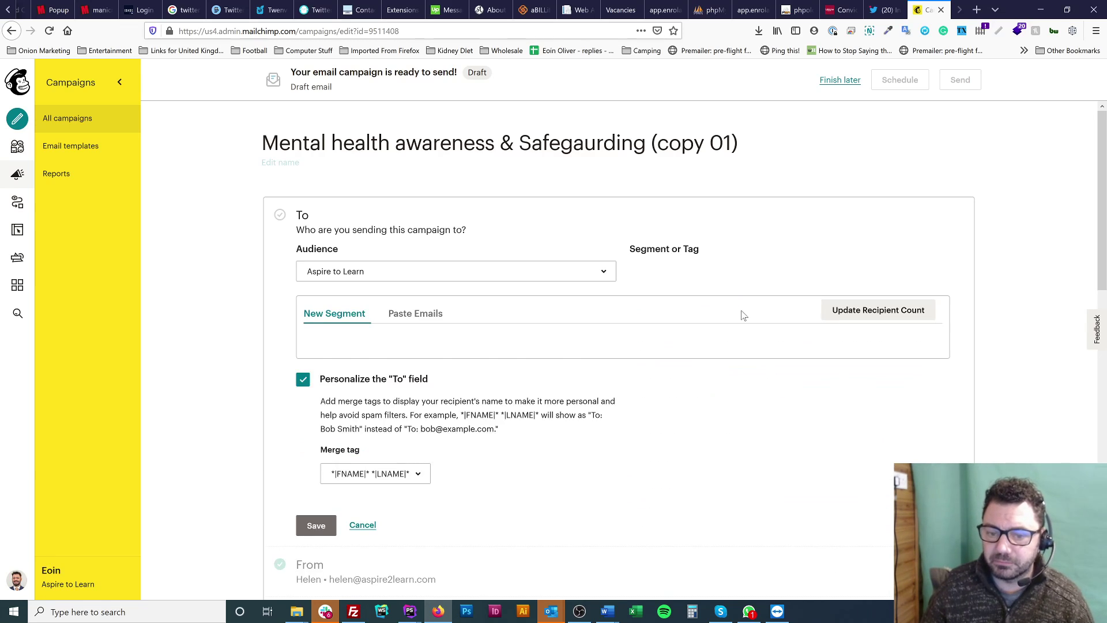
Set the segment condition to Campaign Activity, did not open, "Kickstart Update (copy 01) - 28/01/2021"
scroll(460, 267, "down", 2)
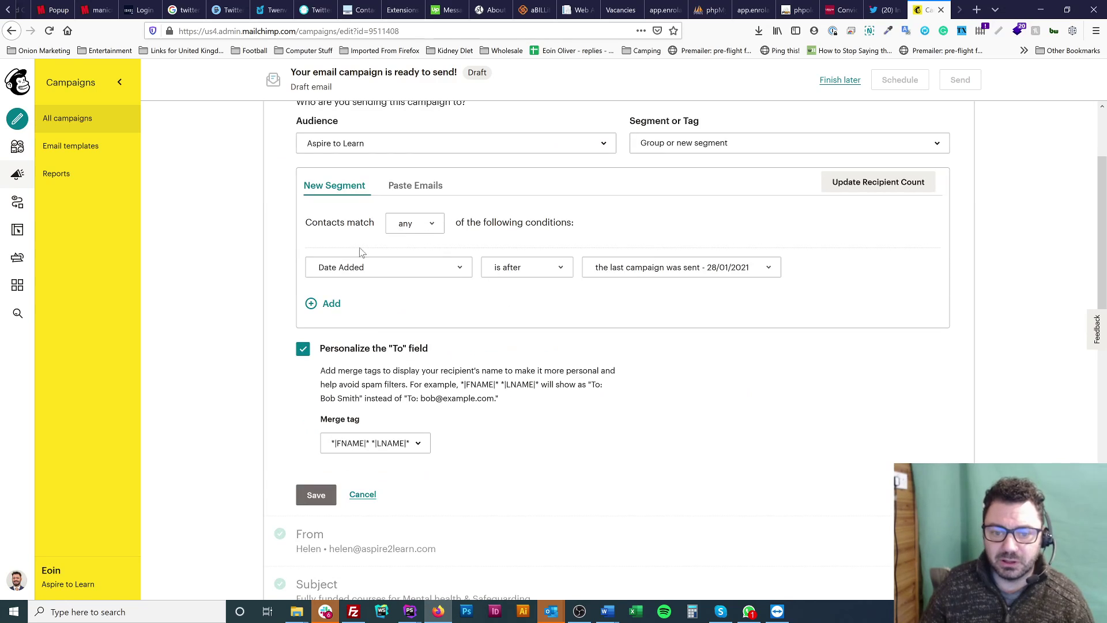
left_click(354, 266)
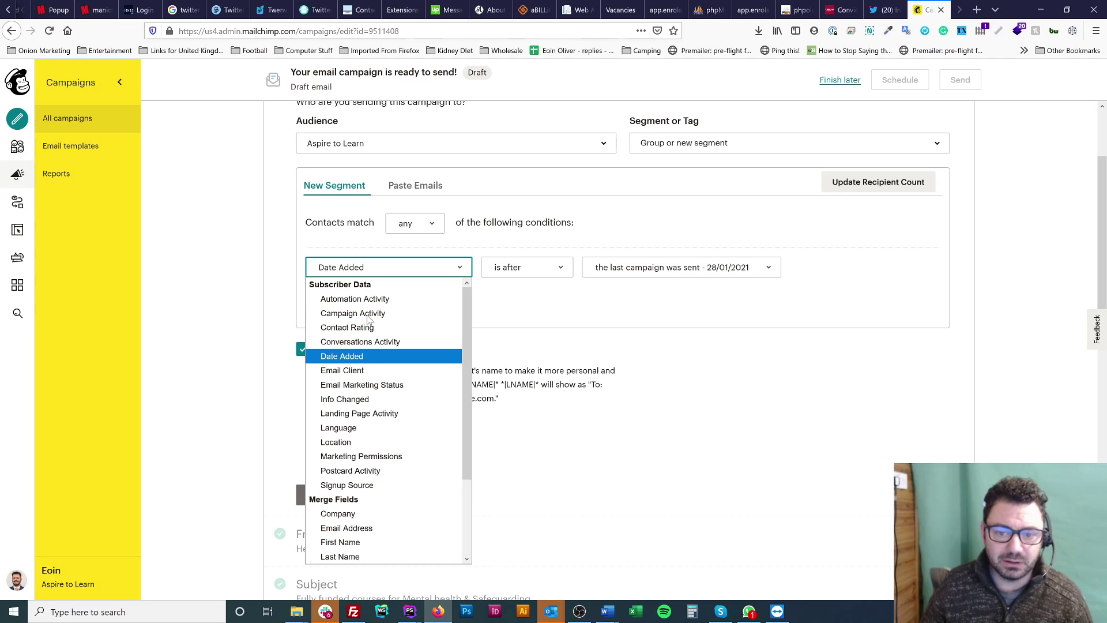
left_click(353, 313)
left_click(520, 271)
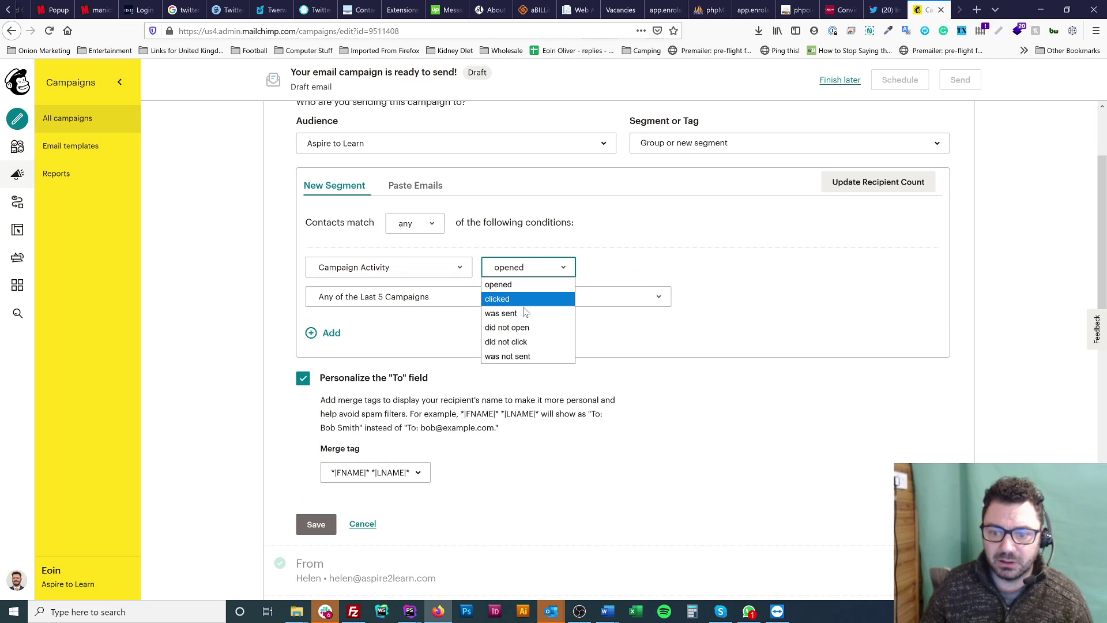
left_click(526, 328)
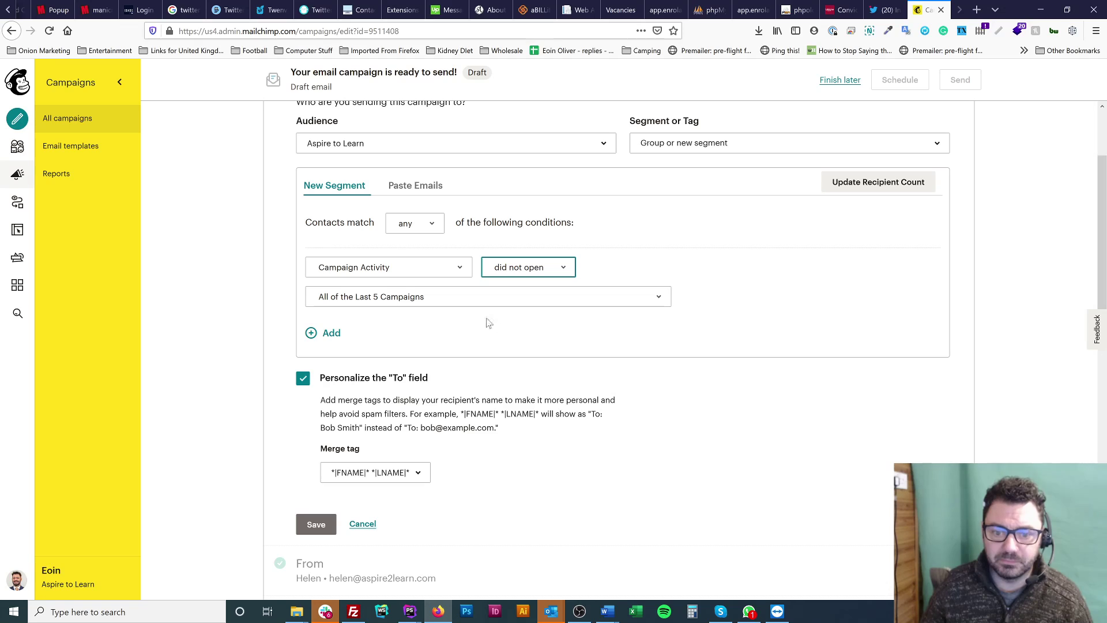
left_click(402, 298)
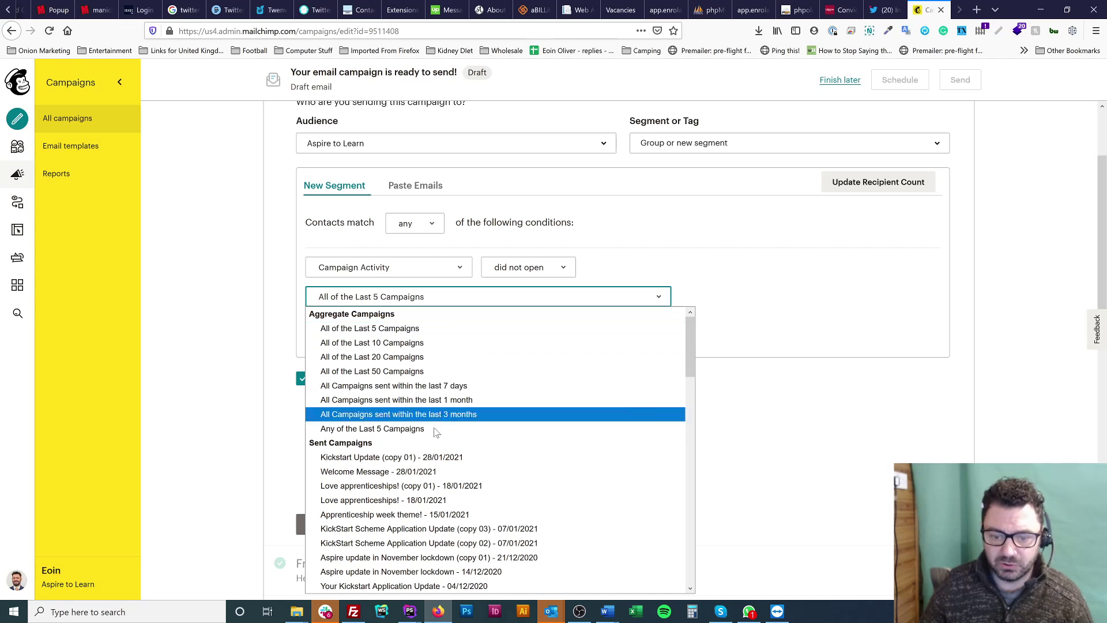
left_click(447, 458)
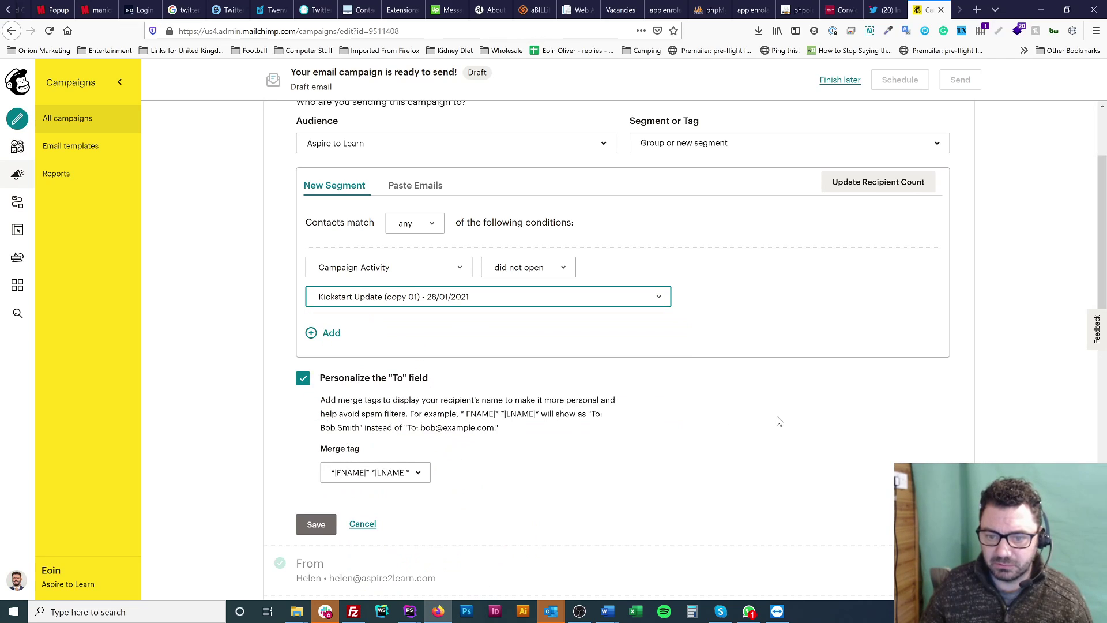
Change the campaign in the did-not-open condition to "Mental health awareness & Safegaurding - 29/01/2021"
scroll(777, 430, "up", 3)
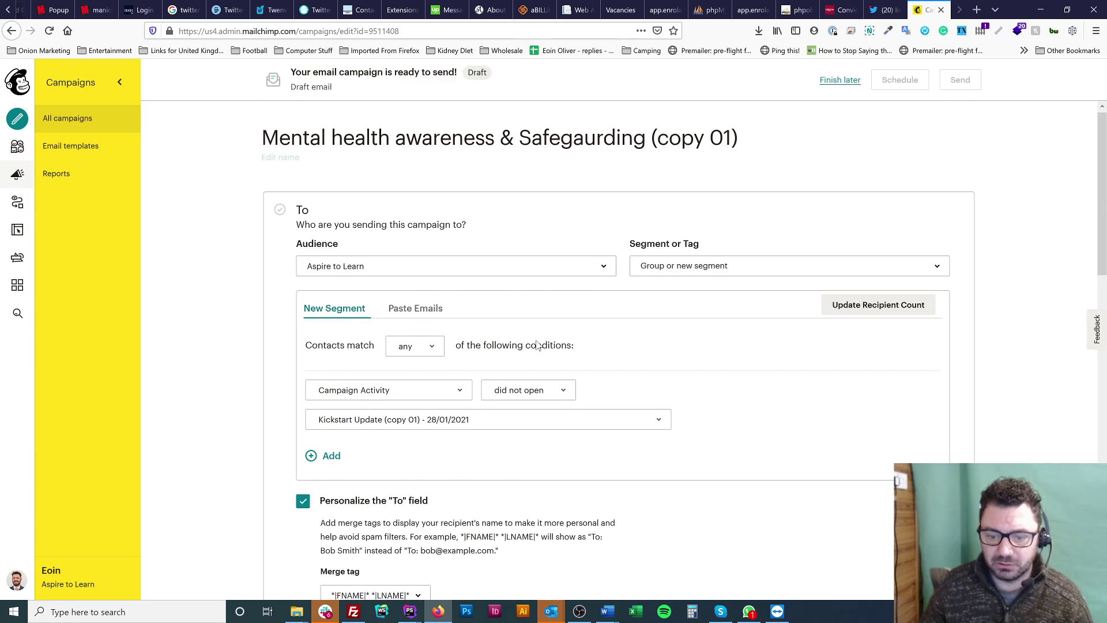
scroll(518, 363, "down", 5)
scroll(427, 426, "up", 5)
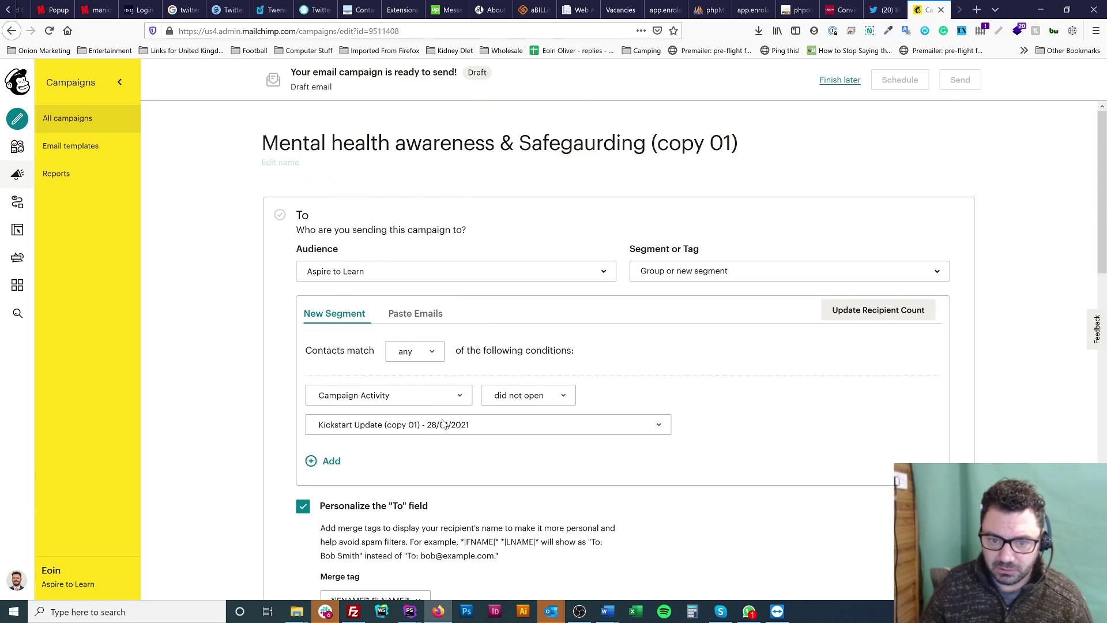
left_click(443, 425)
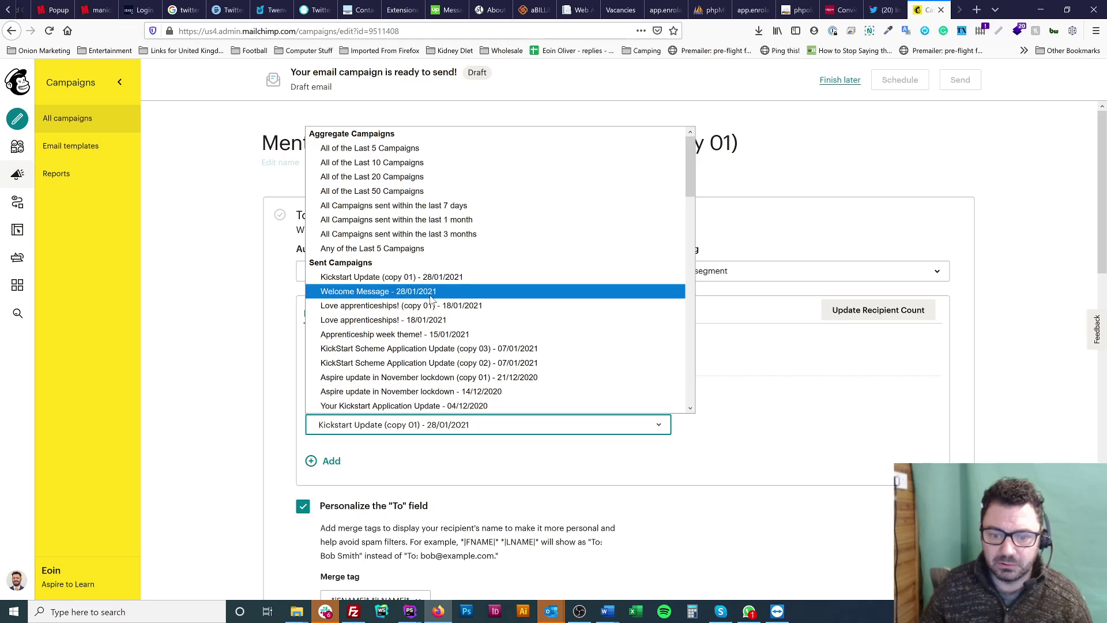
scroll(440, 294, "down", 5)
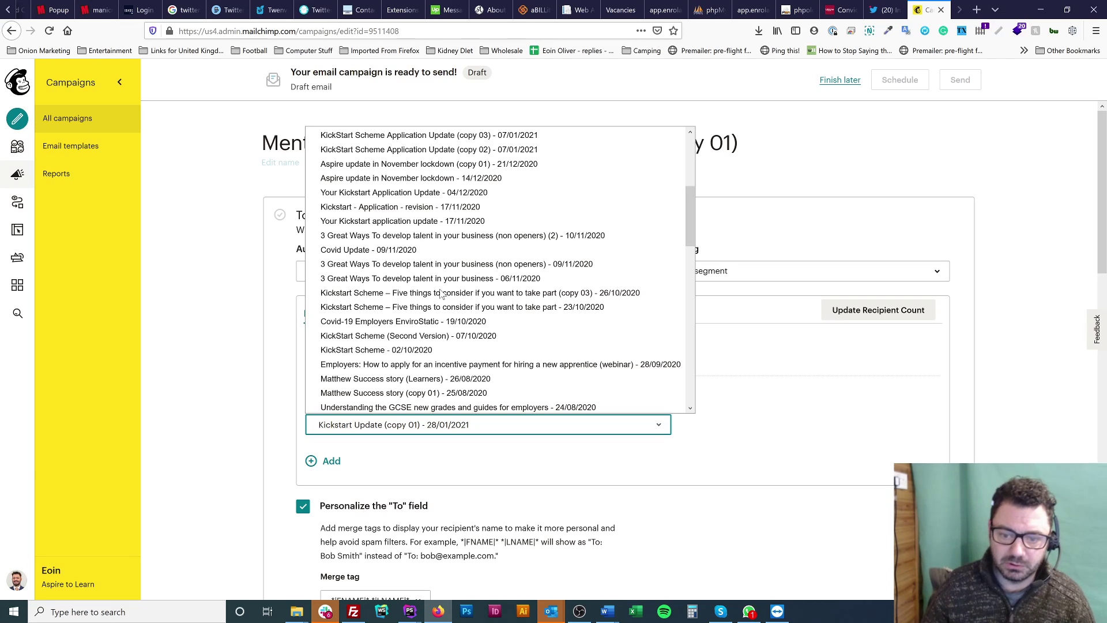
left_click(534, 346)
left_click(751, 413)
scroll(759, 296, "down", 2)
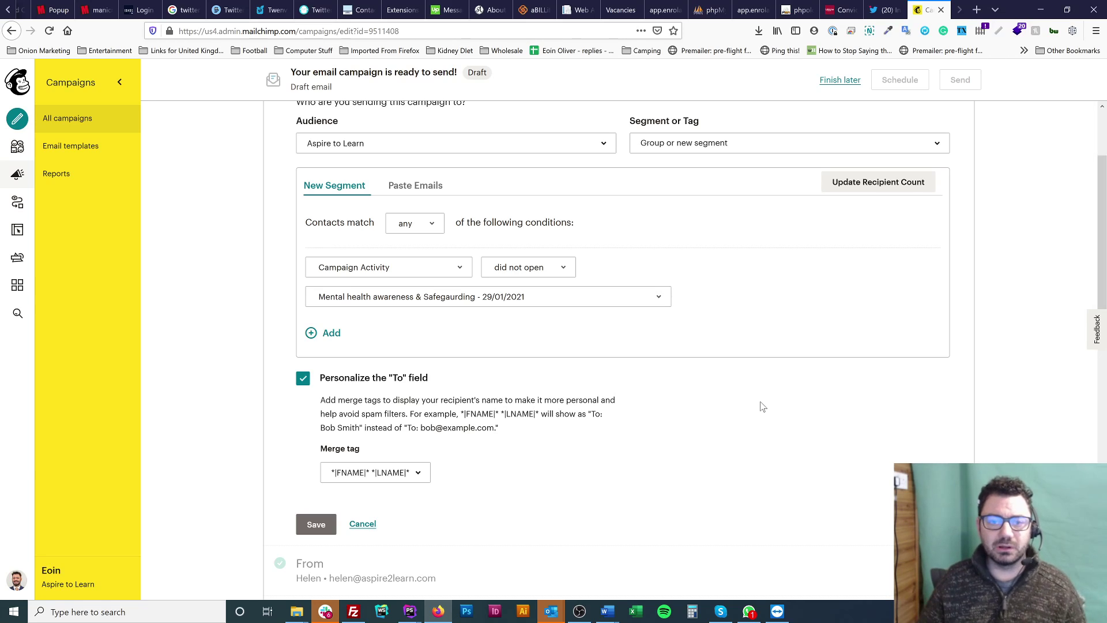
Add a second segment condition for contacts tagged "Health & Social Care"
scroll(763, 407, "up", 1)
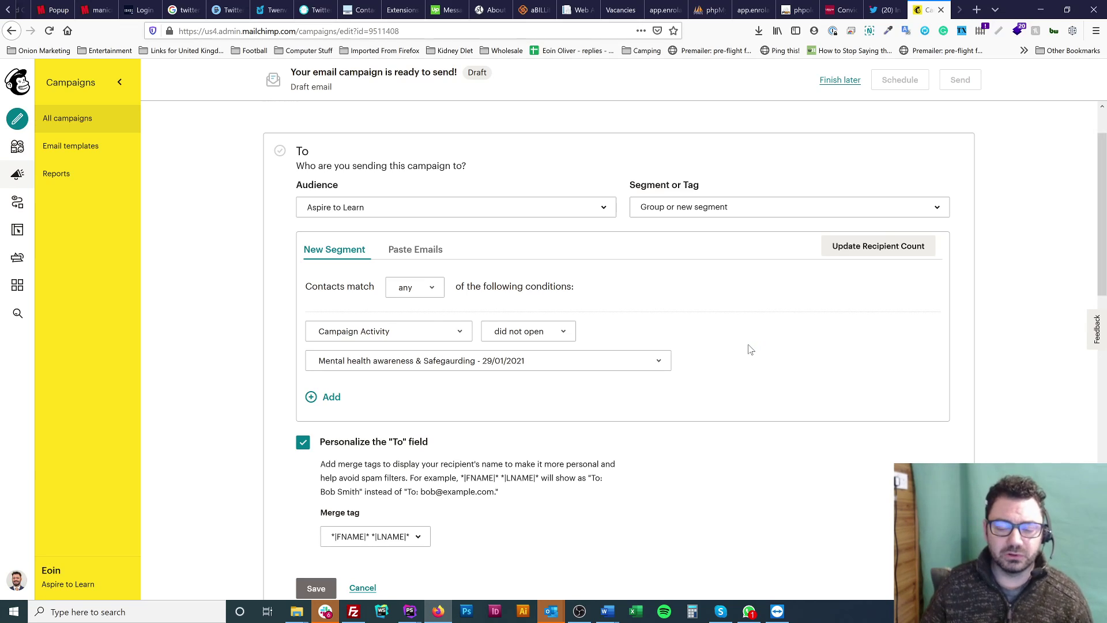
left_click(331, 397)
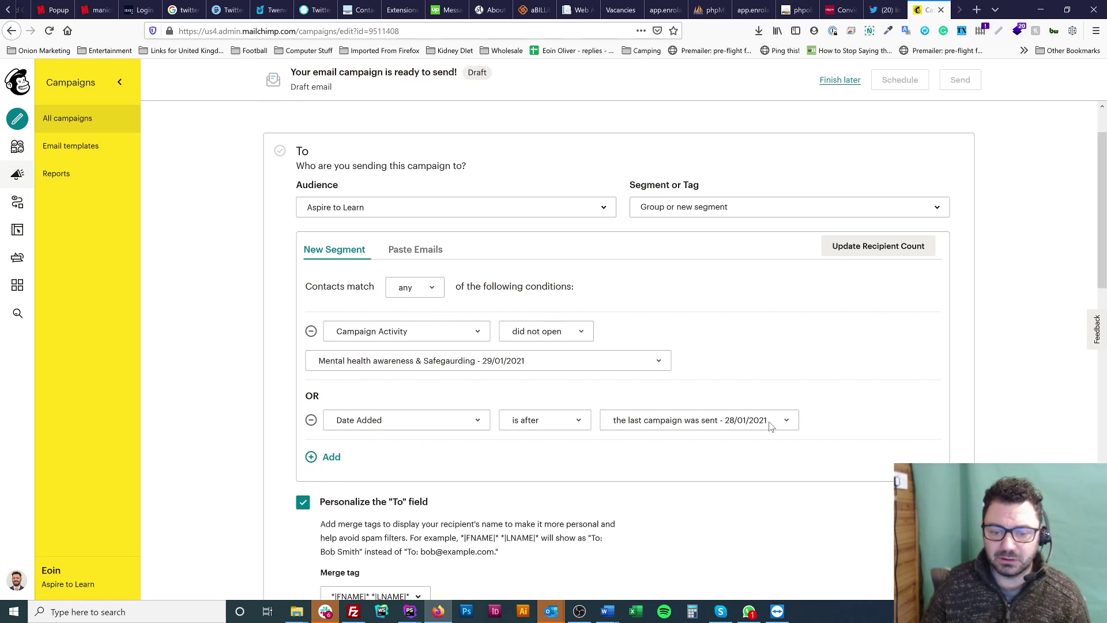
scroll(586, 311, "down", 2)
left_click(433, 355)
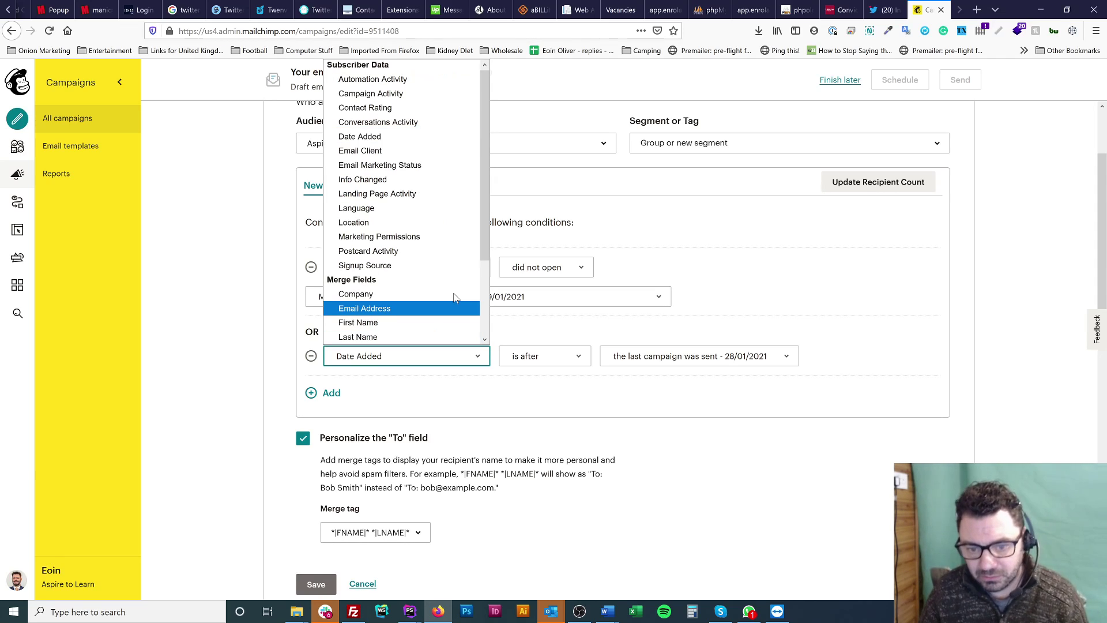
scroll(454, 298, "down", 2)
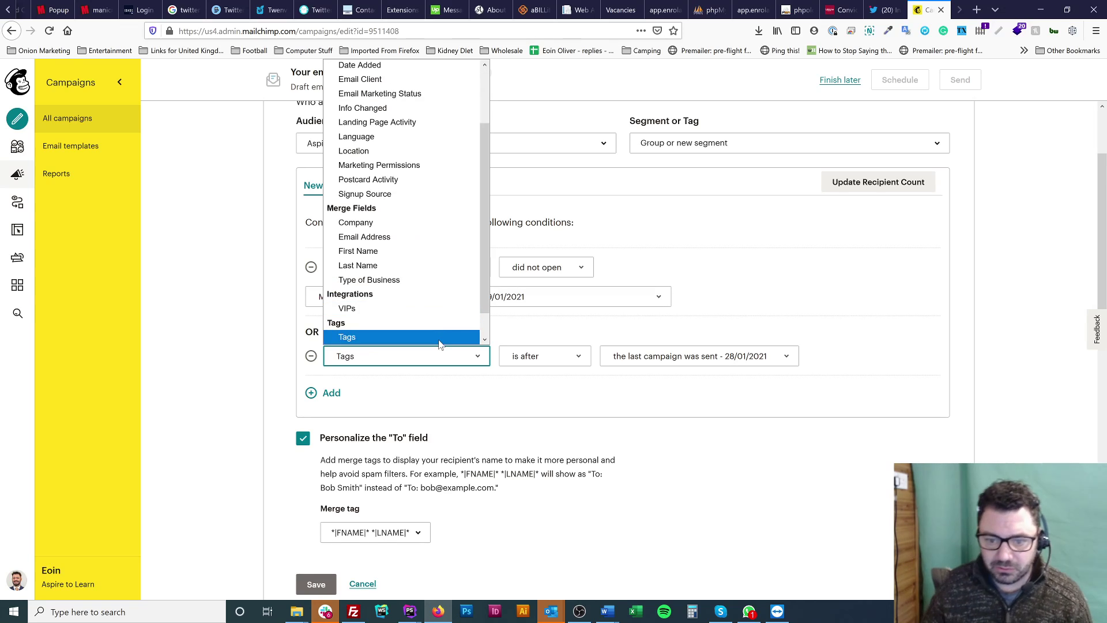
left_click(440, 338)
left_click(769, 357)
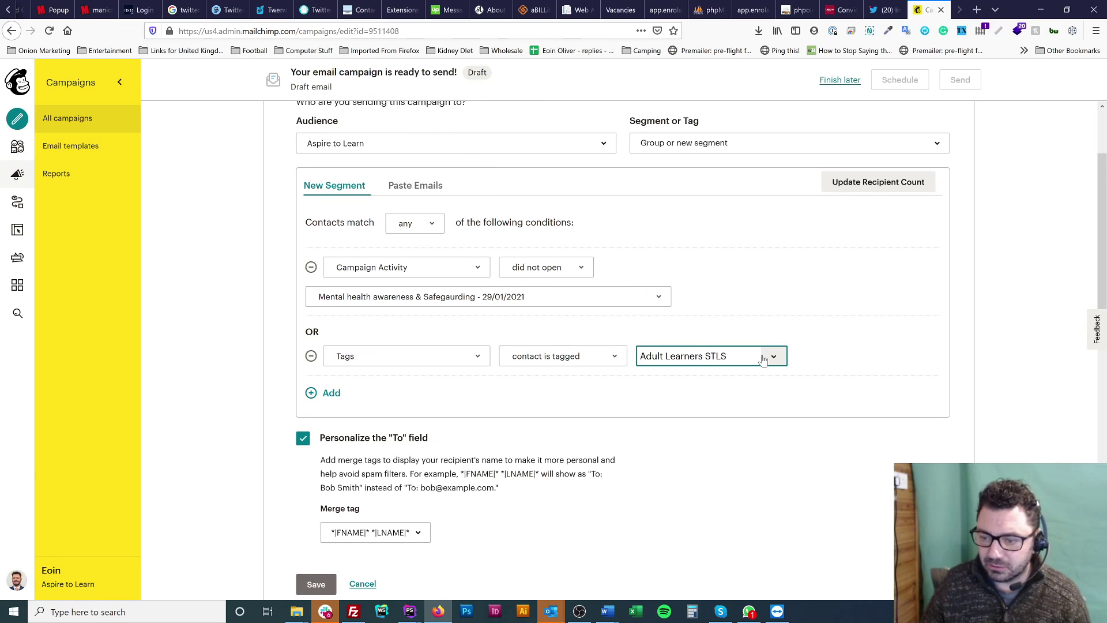
left_click(770, 357)
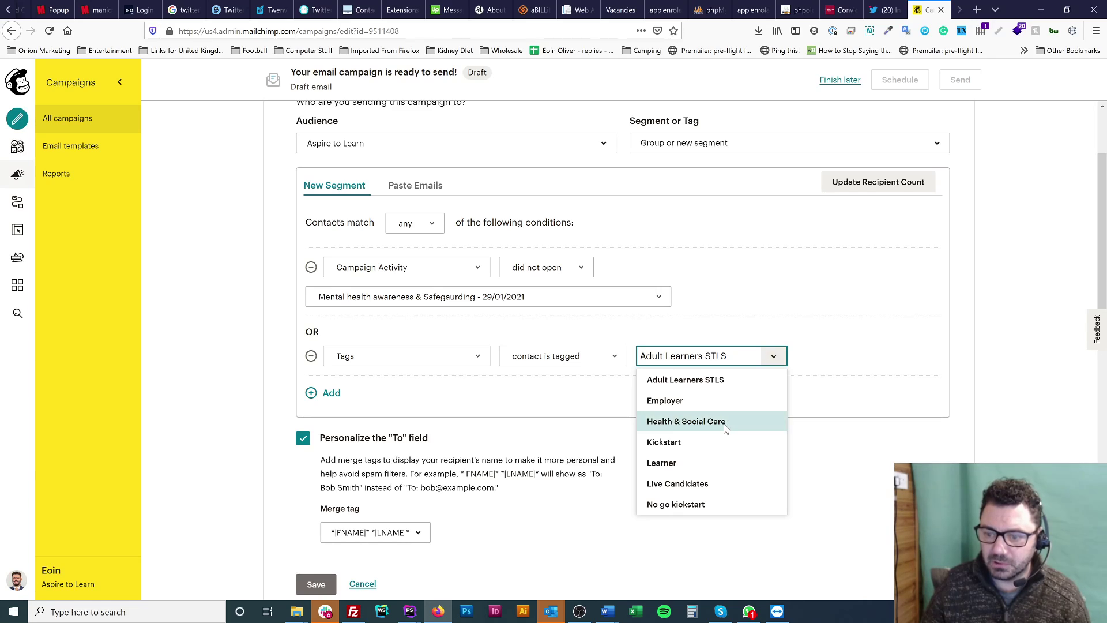
left_click(683, 414)
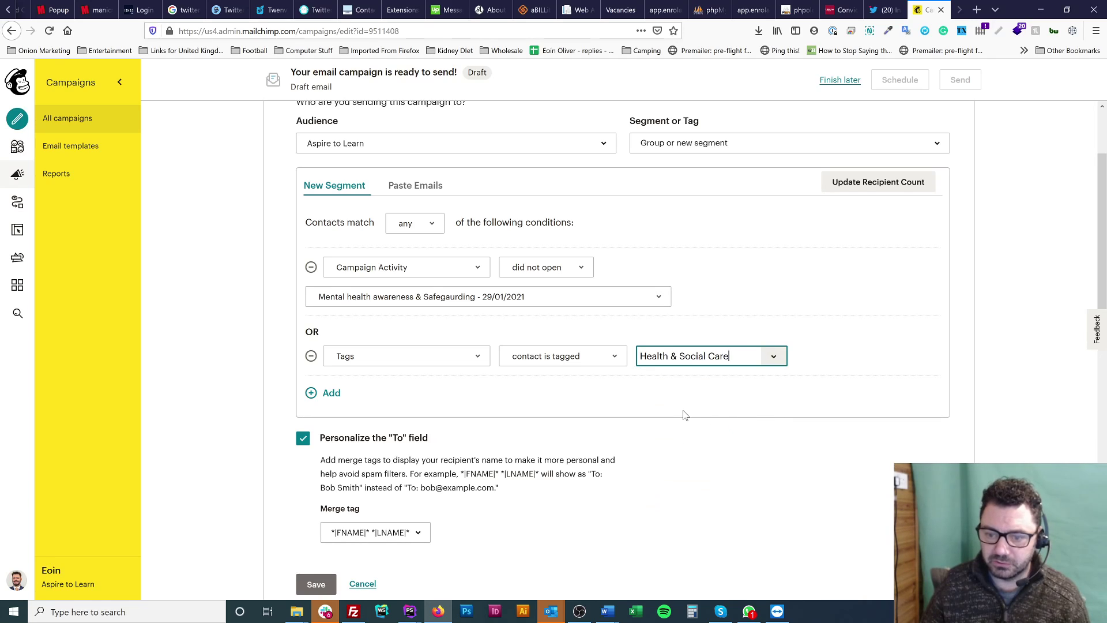
Require contacts to match all of the segment conditions and save the recipients
left_click(438, 228)
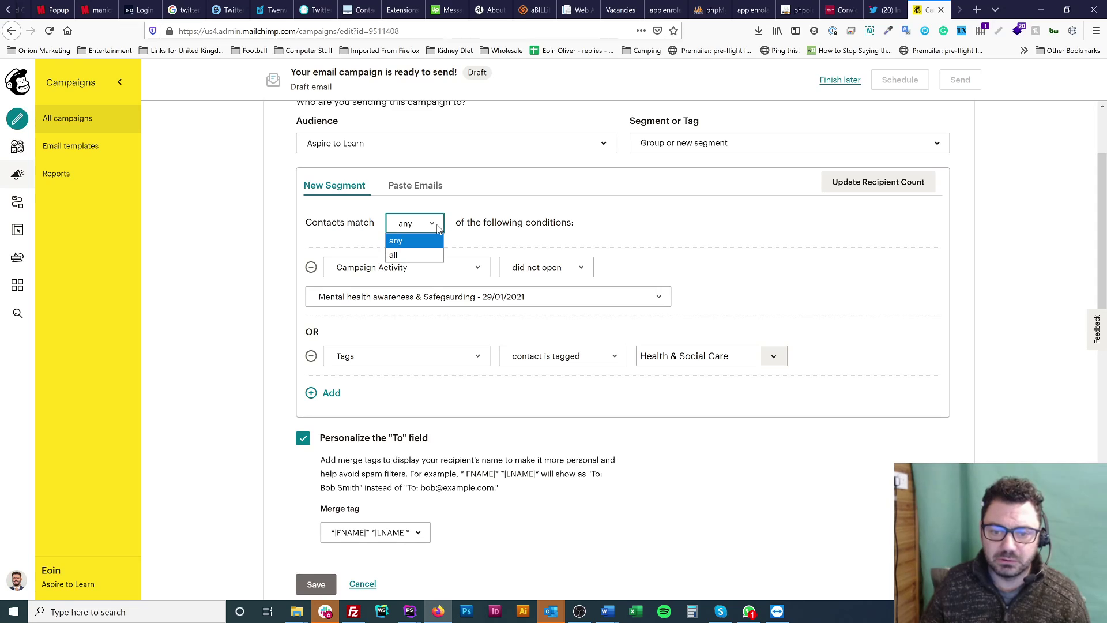
left_click(421, 261)
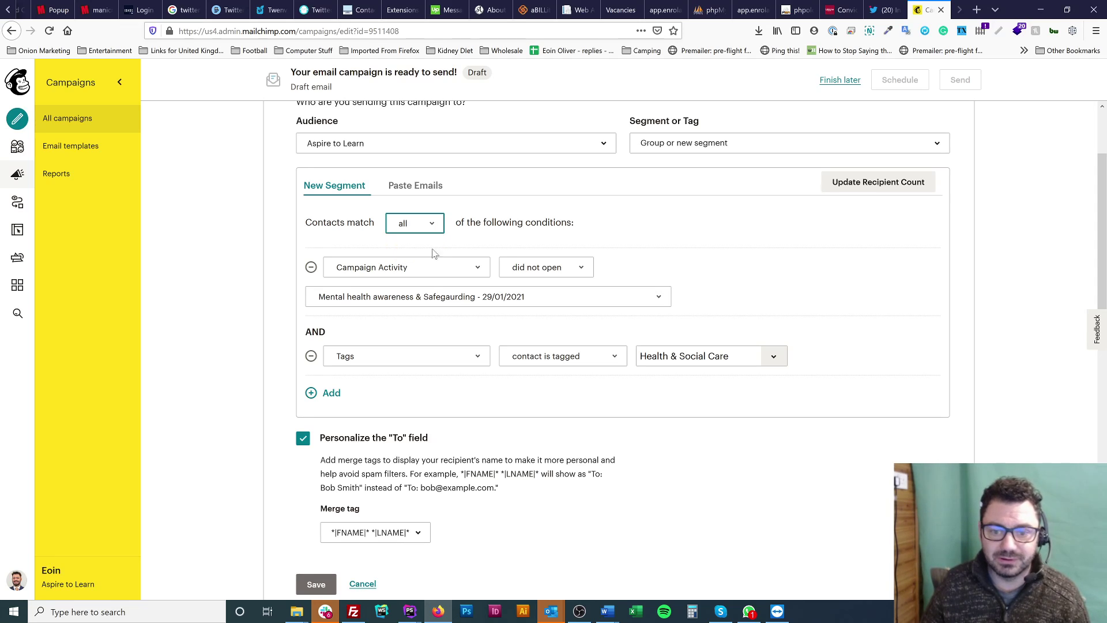
left_click(442, 403)
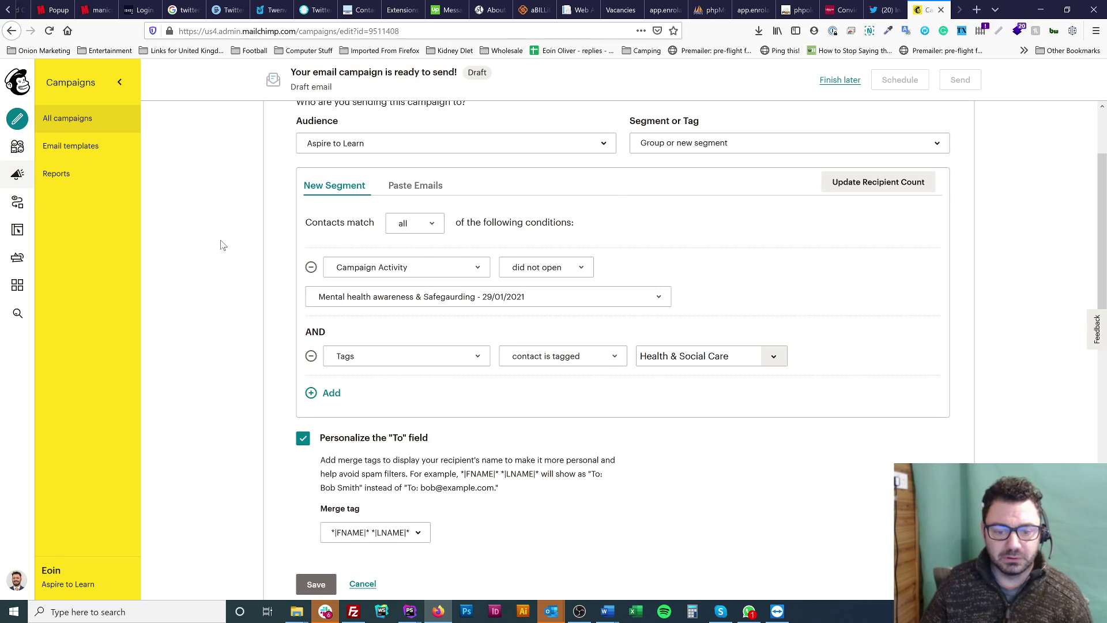
scroll(222, 247, "down", 4)
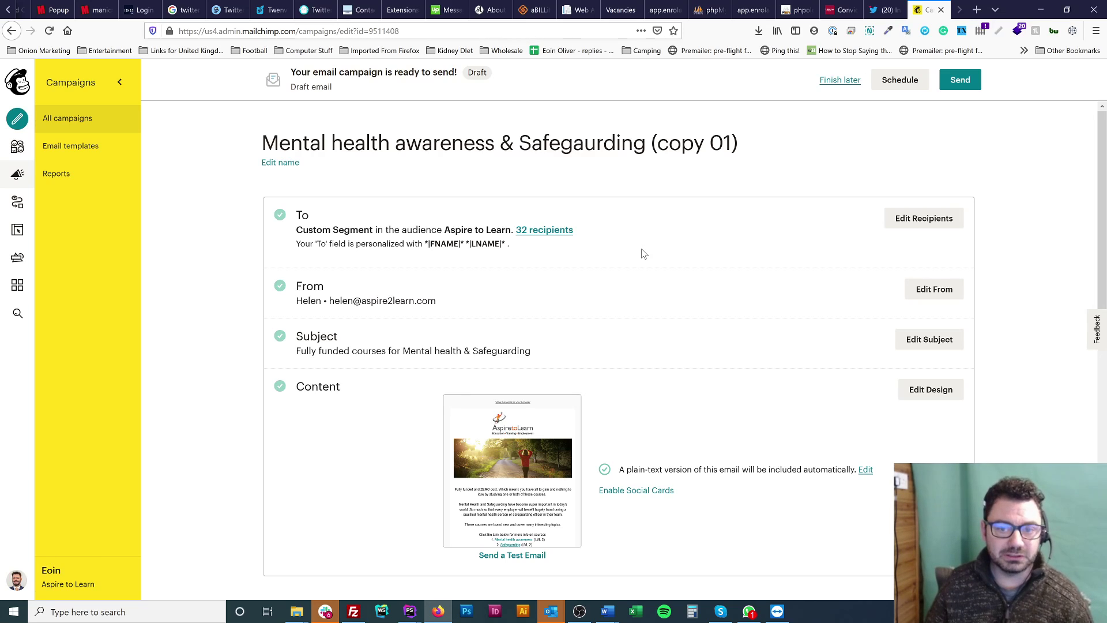
scroll(645, 254, "down", 2)
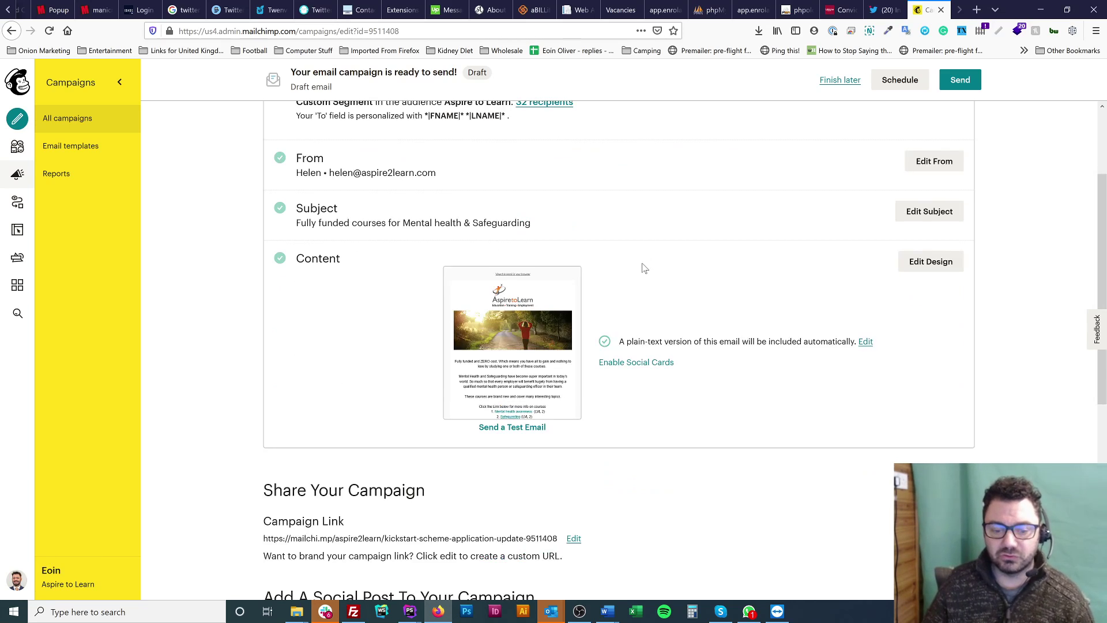
scroll(644, 268, "down", 5)
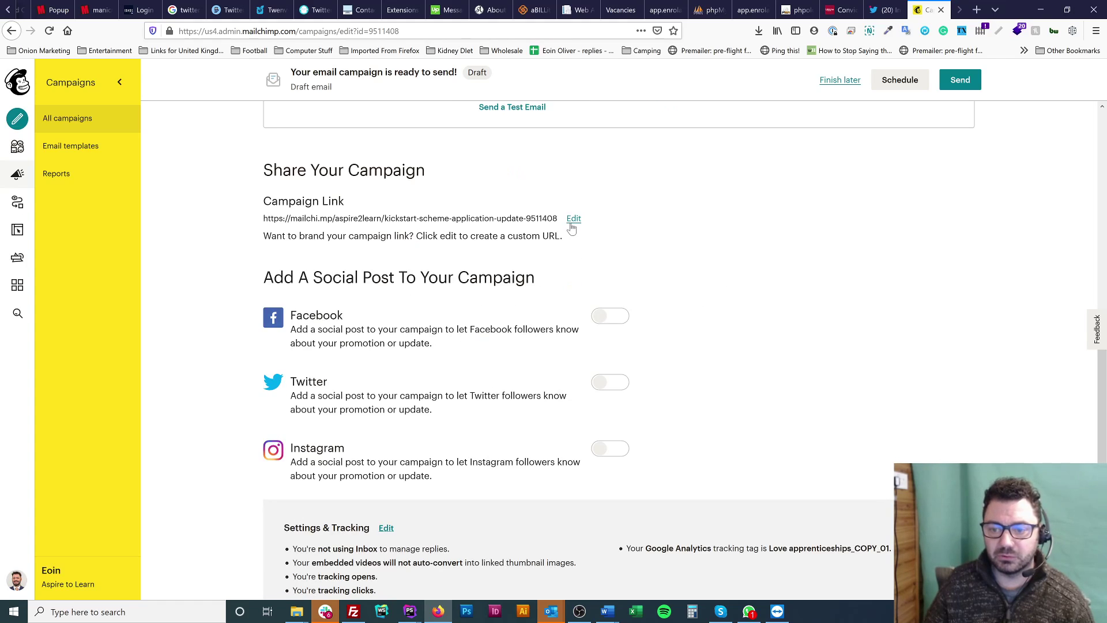
left_click(574, 220)
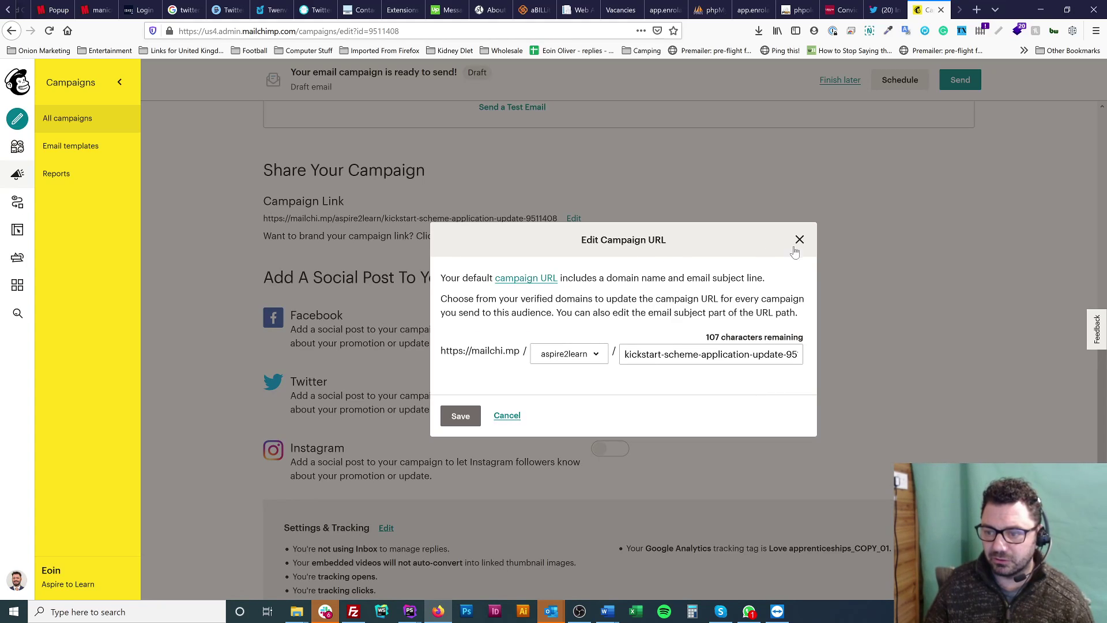
key("Escape")
Set the campaign's Google Analytics link tracking title to "mental_health_and_safeguarding__did_not_open" and save the tracking settings
scroll(373, 457, "down", 1)
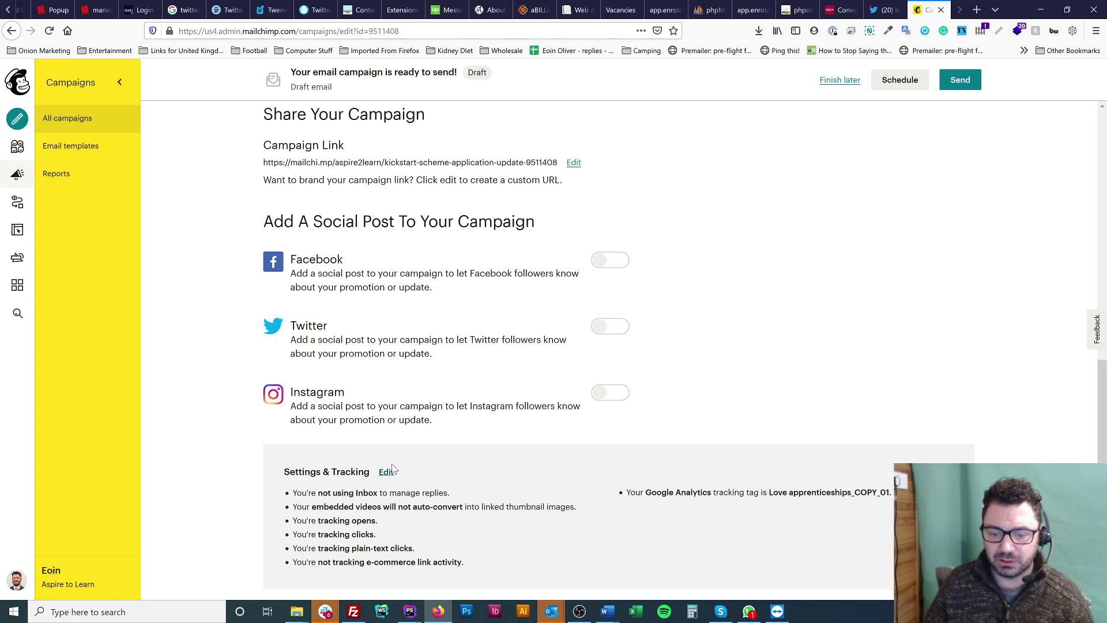
left_click(386, 473)
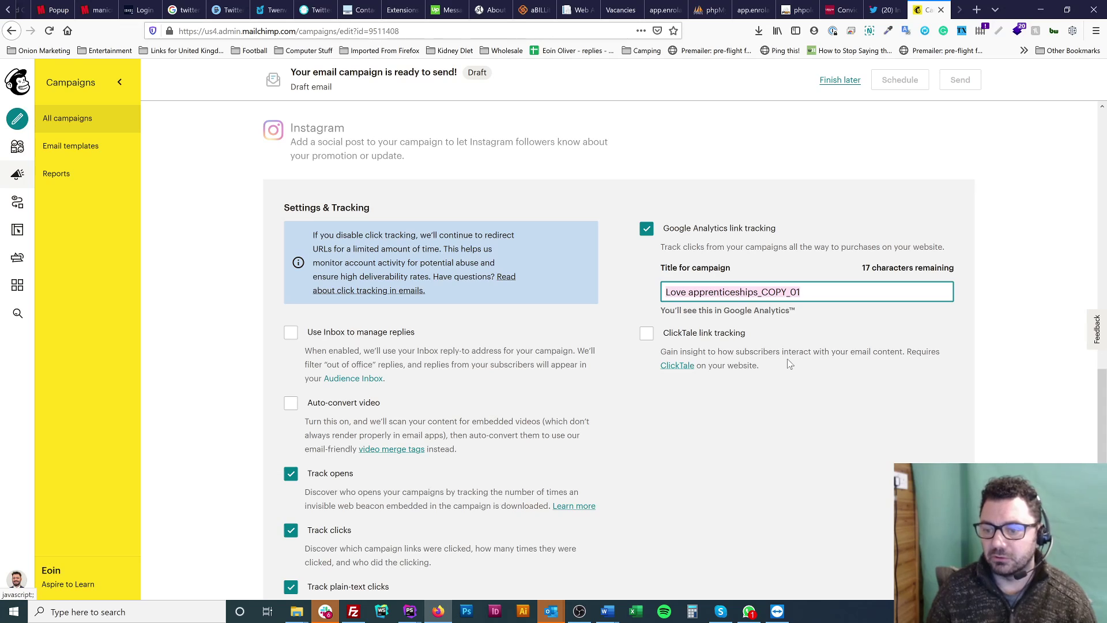
key("ctrl+a")
type("mental_health_and_safeguarding")
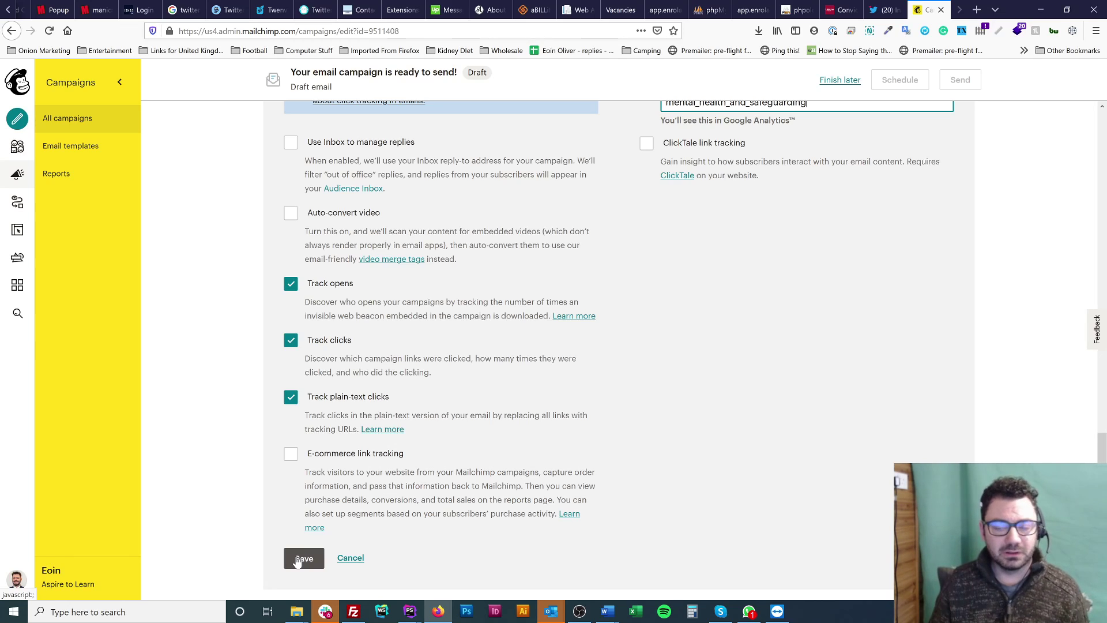
scroll(544, 364, "up", 2)
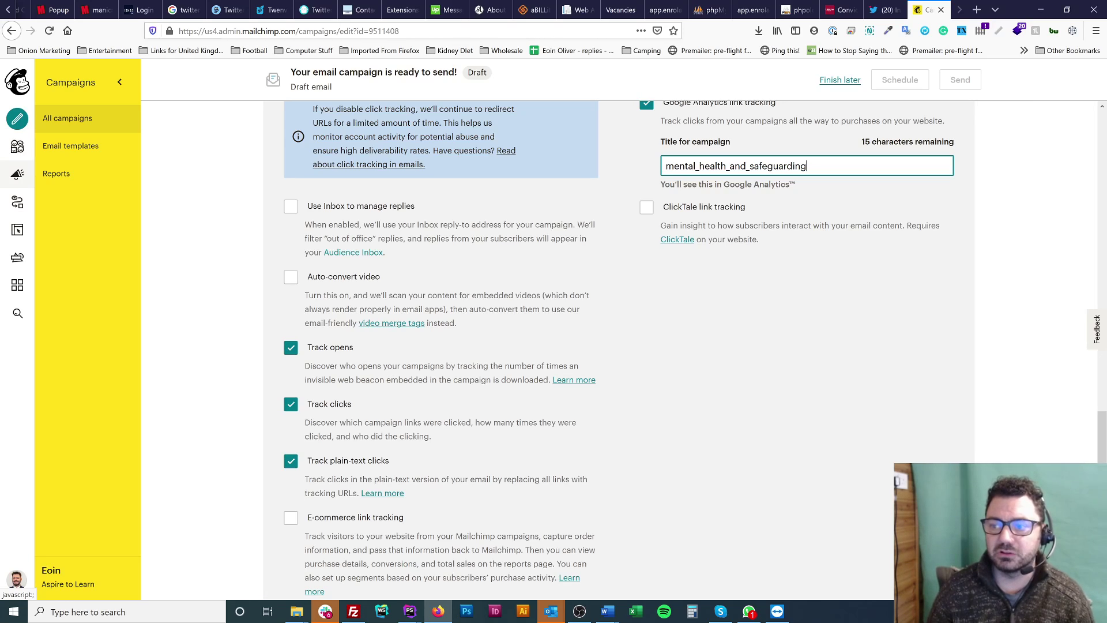
type("__did_not_open")
left_click(726, 353)
scroll(384, 412, "down", 2)
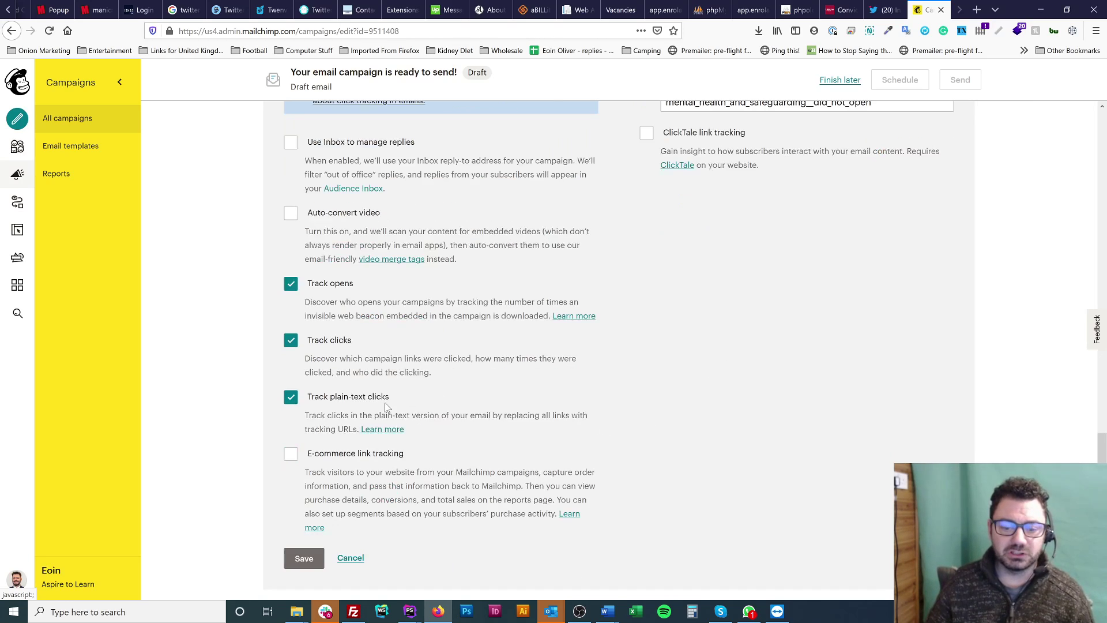
left_click(307, 558)
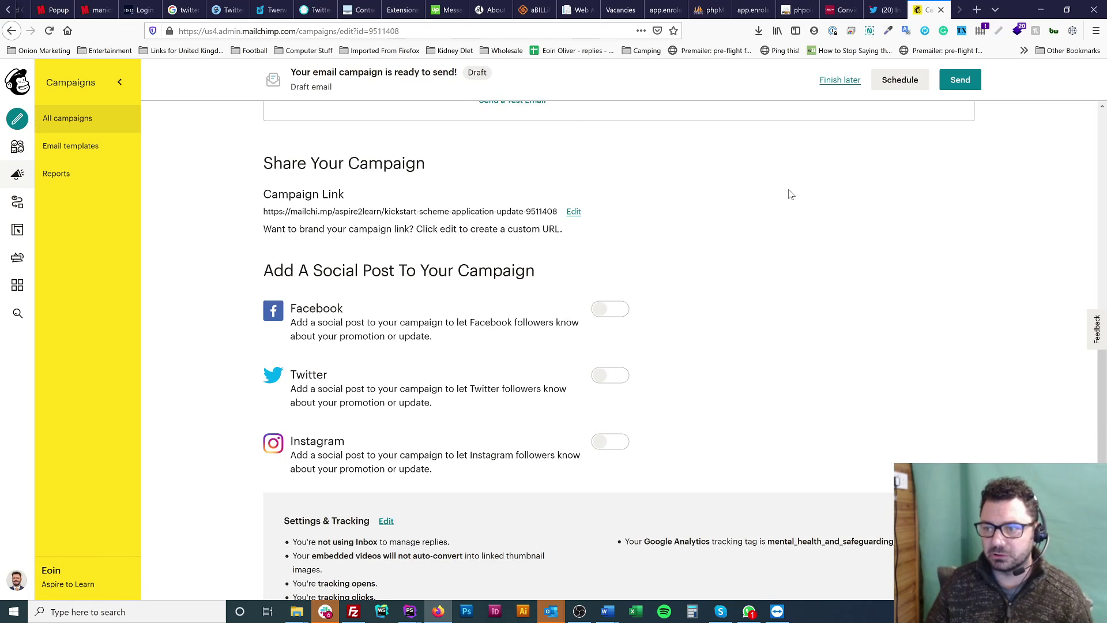
scroll(501, 156, "up", 10)
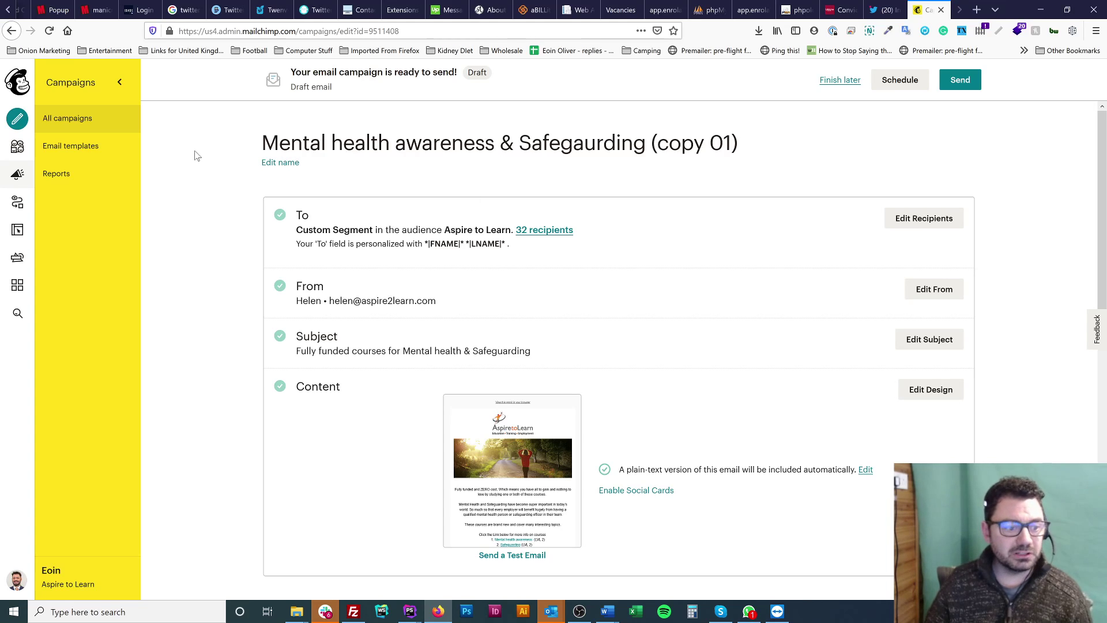